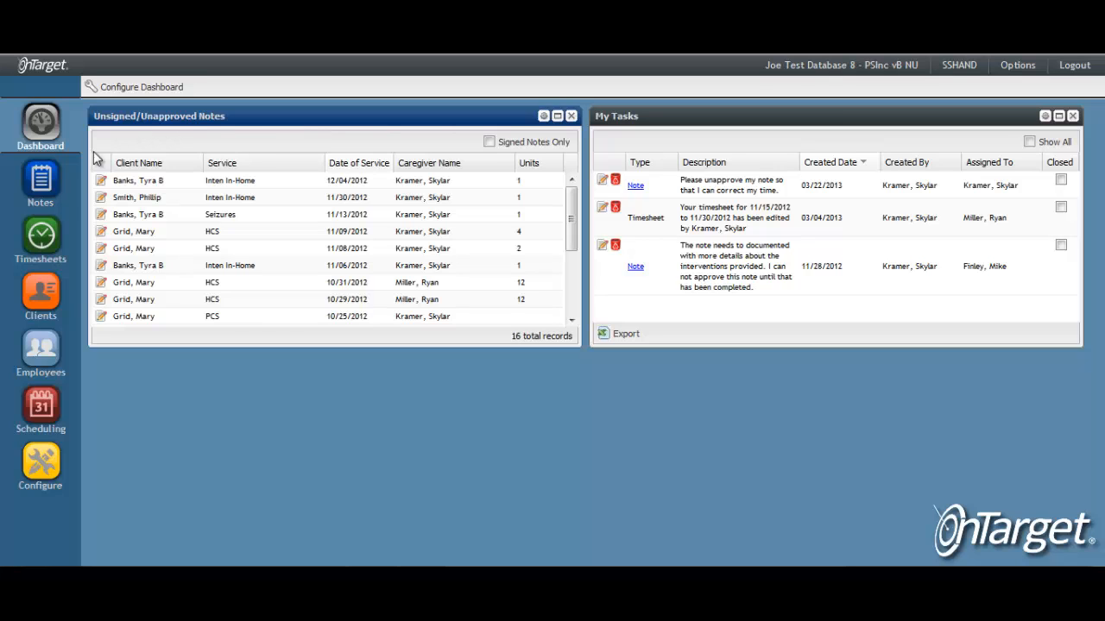
In the clinical notes search, filter Note Template to Grid Note, leaving 10 records
left_click(53, 193)
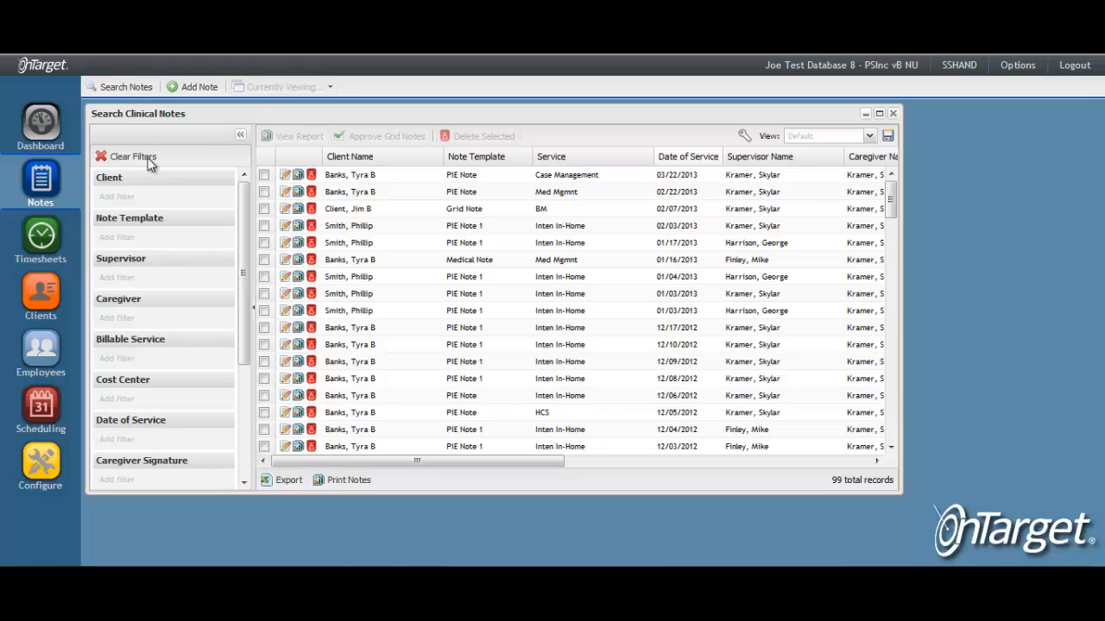
left_click(165, 239)
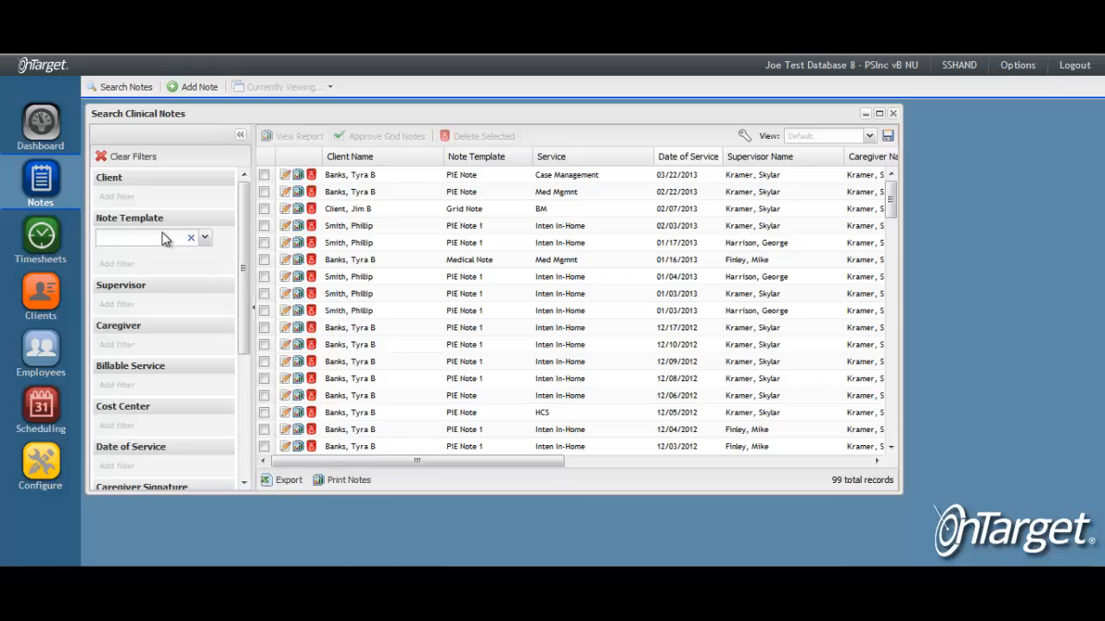
left_click(205, 239)
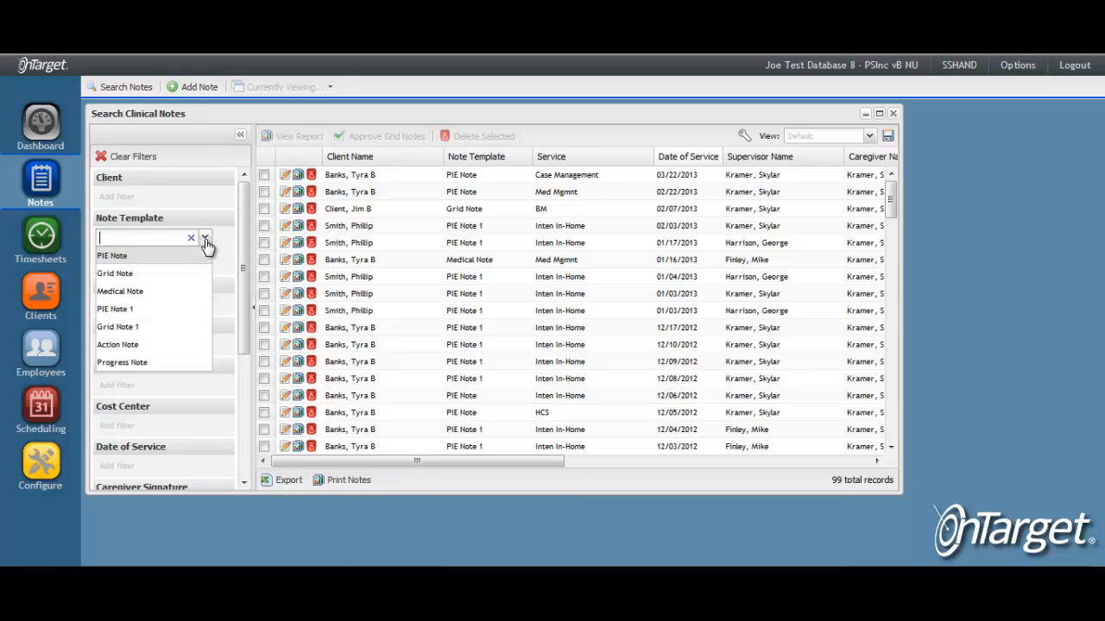
left_click(132, 273)
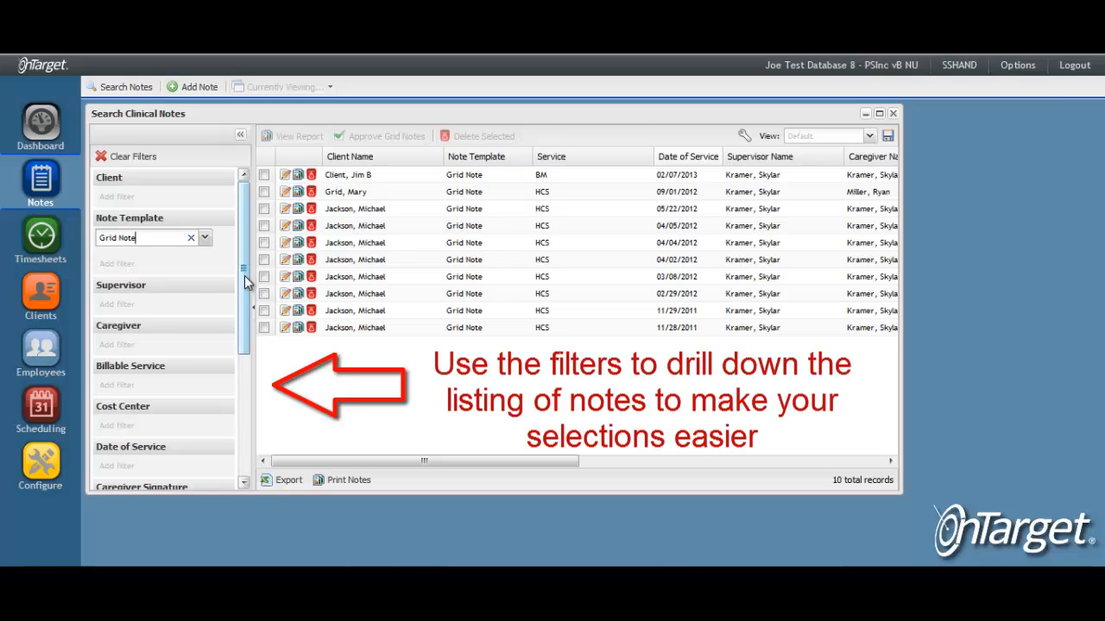
left_click_drag(244, 275, 230, 377)
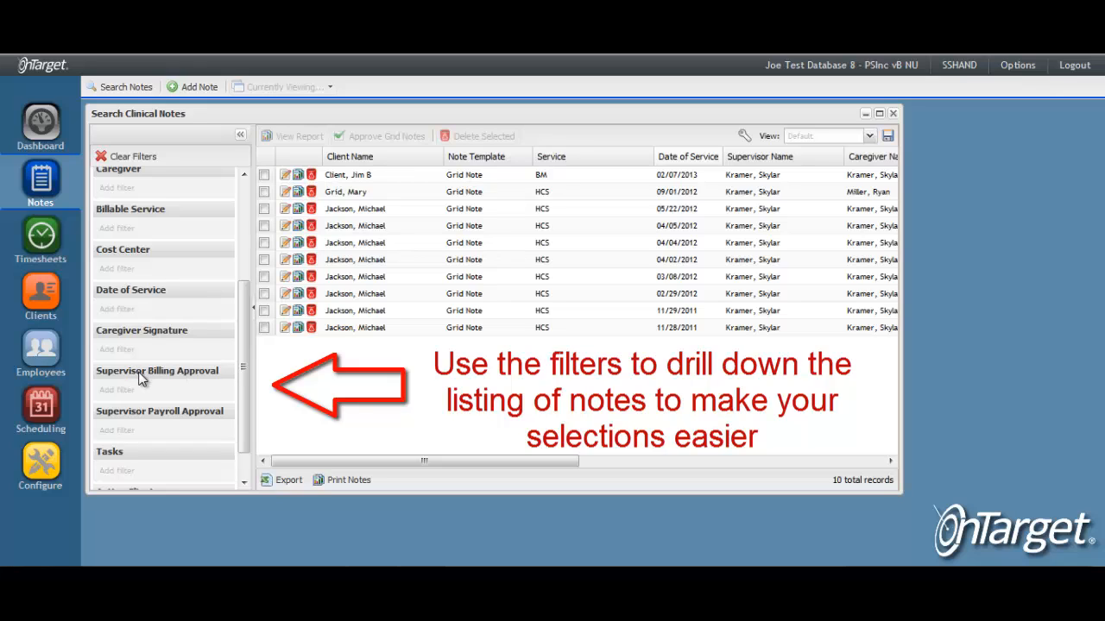
Filter to All Signed Notes and Eligible Unapproved Notes, then maximize the Search Clinical Notes window
left_click(203, 351)
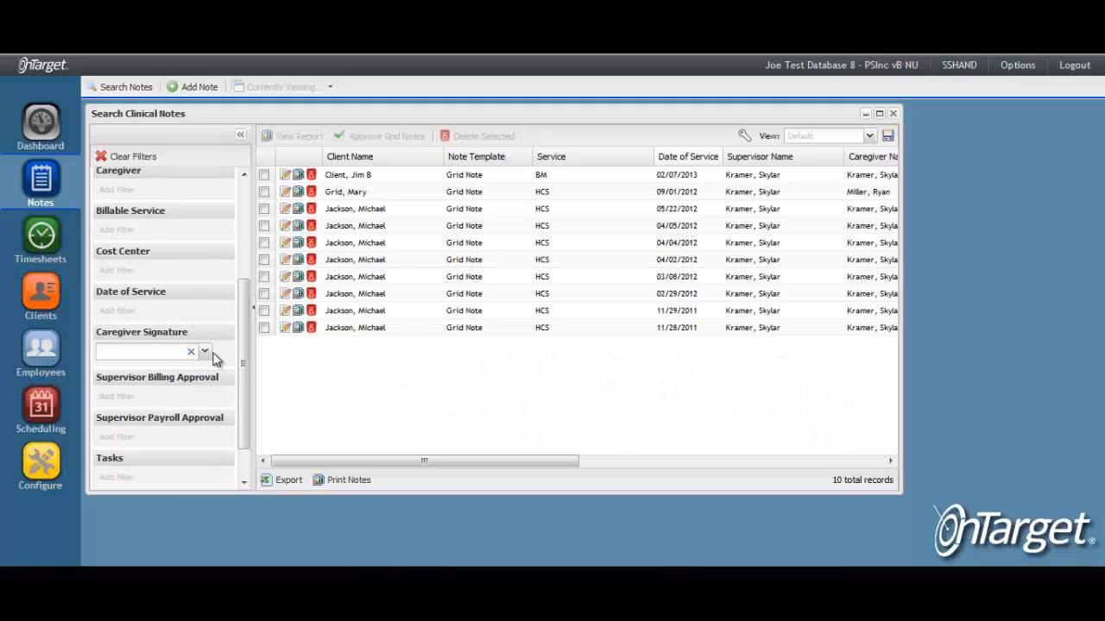
left_click(204, 352)
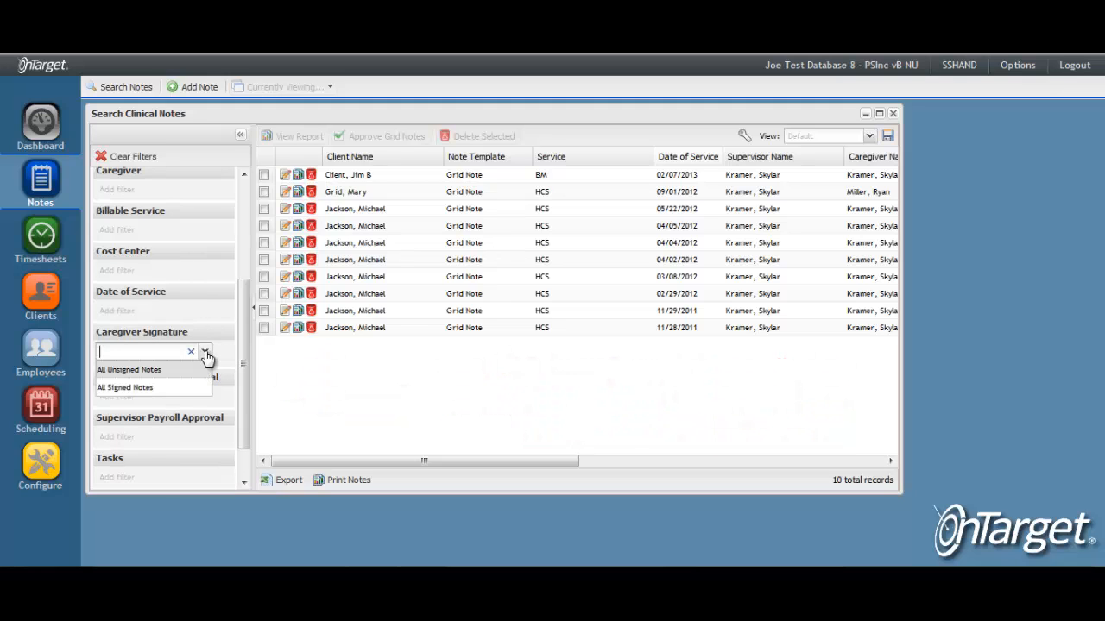
left_click(170, 387)
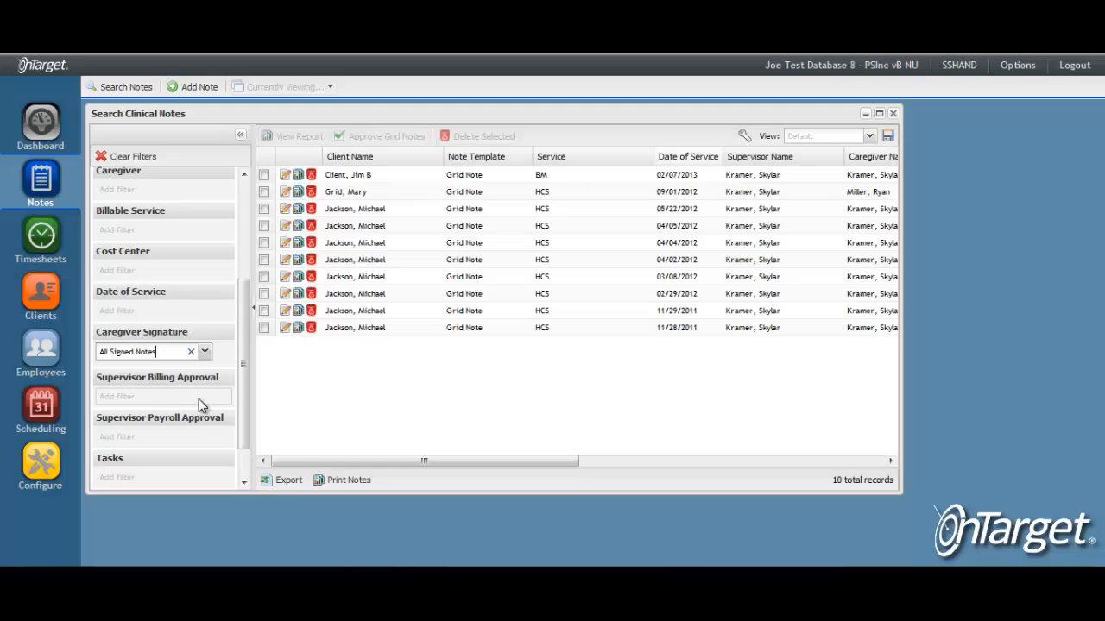
left_click(208, 403)
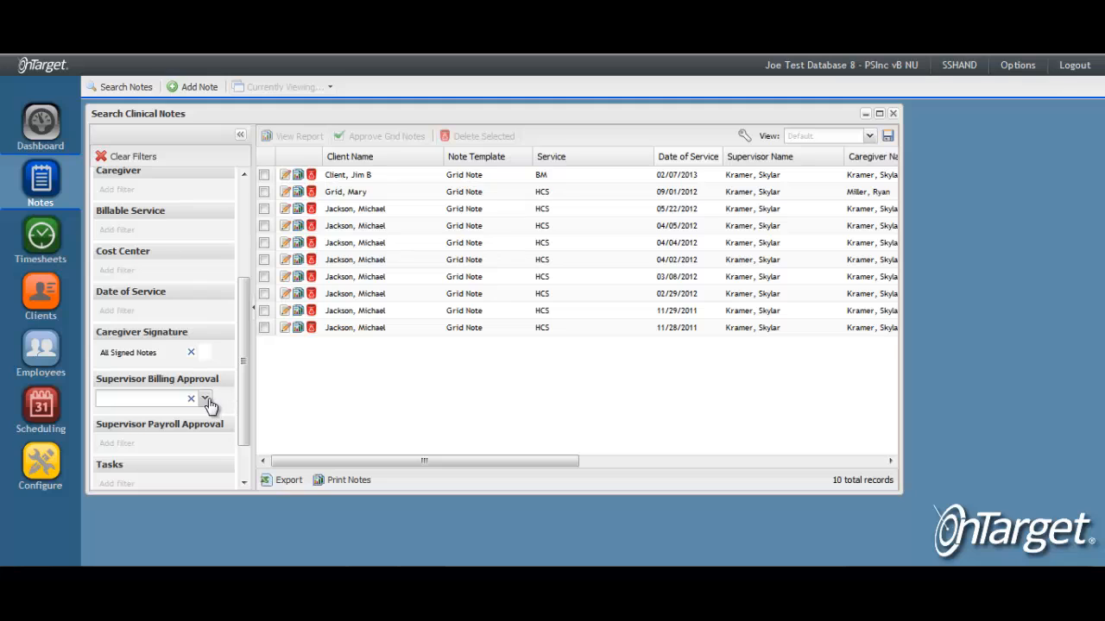
left_click(207, 398)
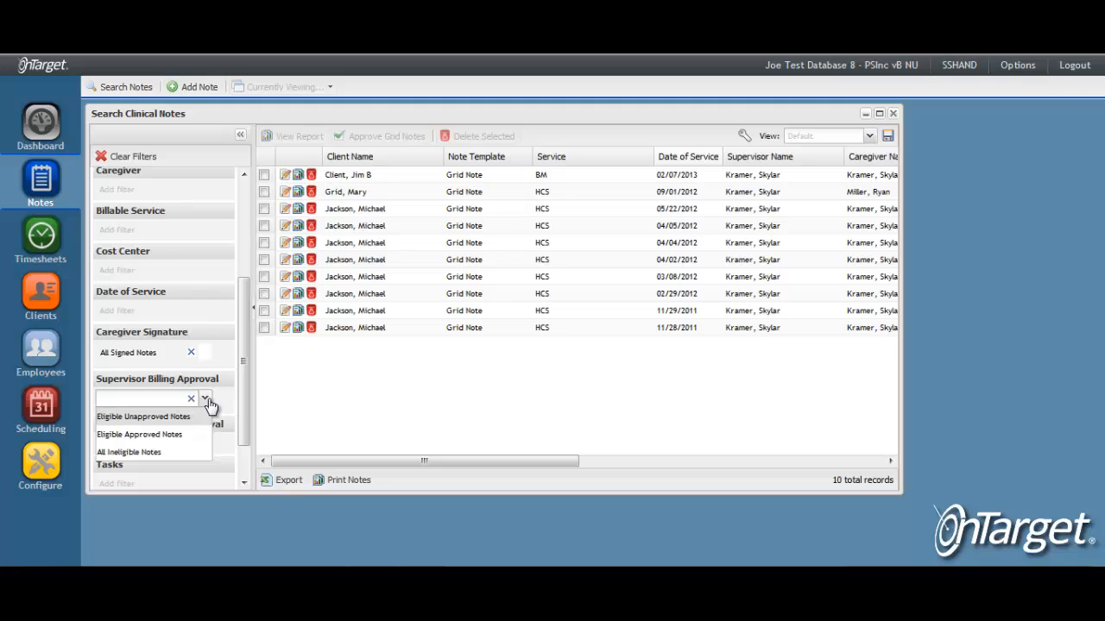
left_click(138, 421)
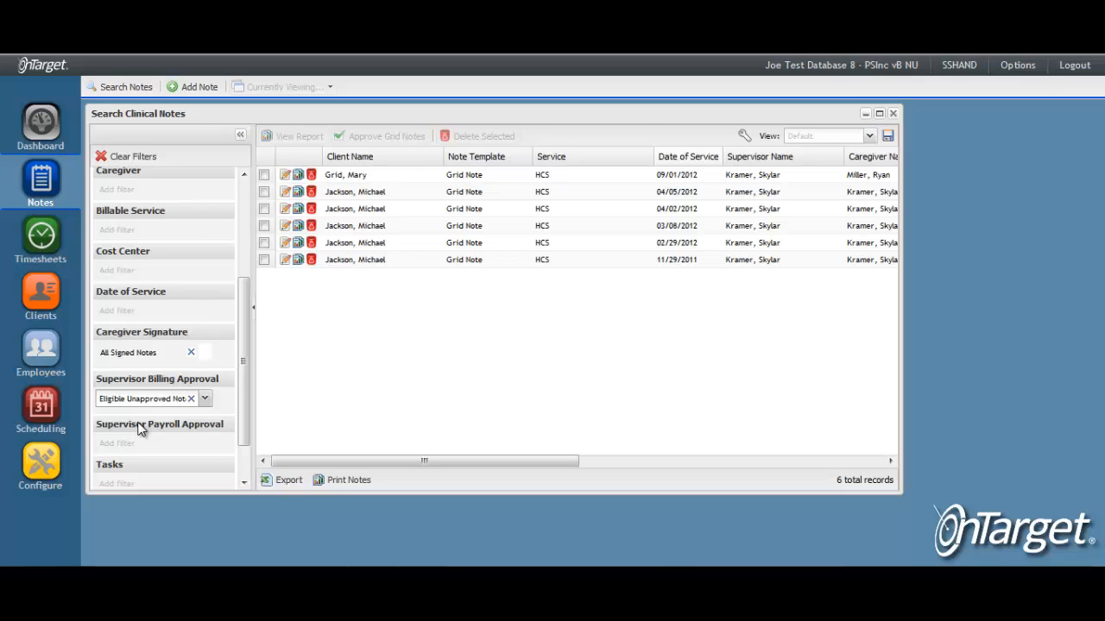
left_click(878, 114)
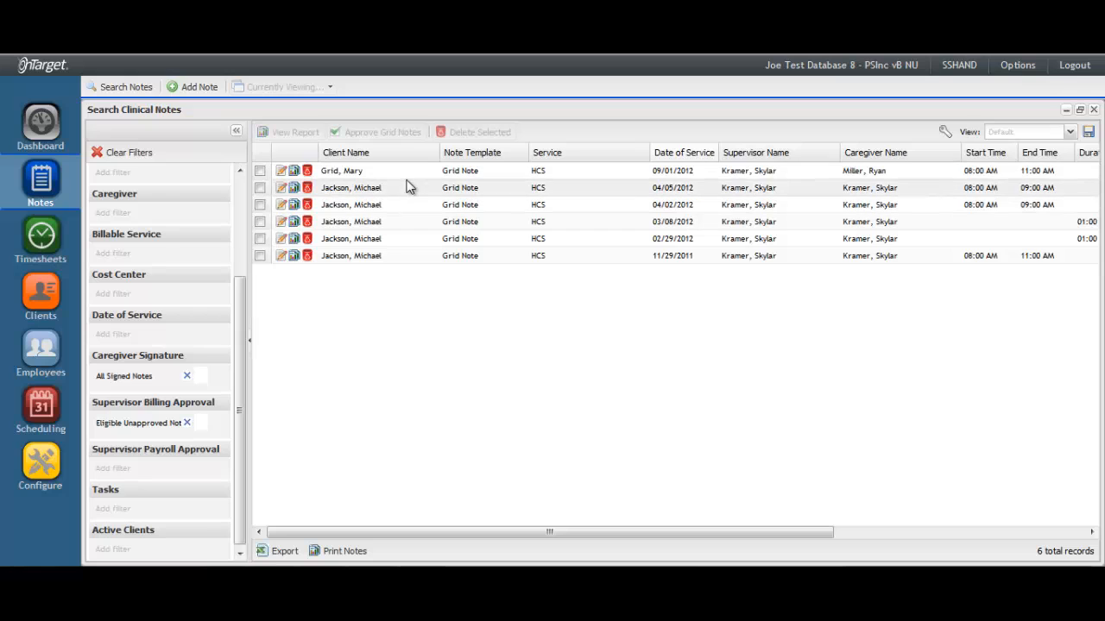
Mark the Jackson notes dated 04/05, 04/02, 03/08 and 02/29/2012
left_click(260, 187)
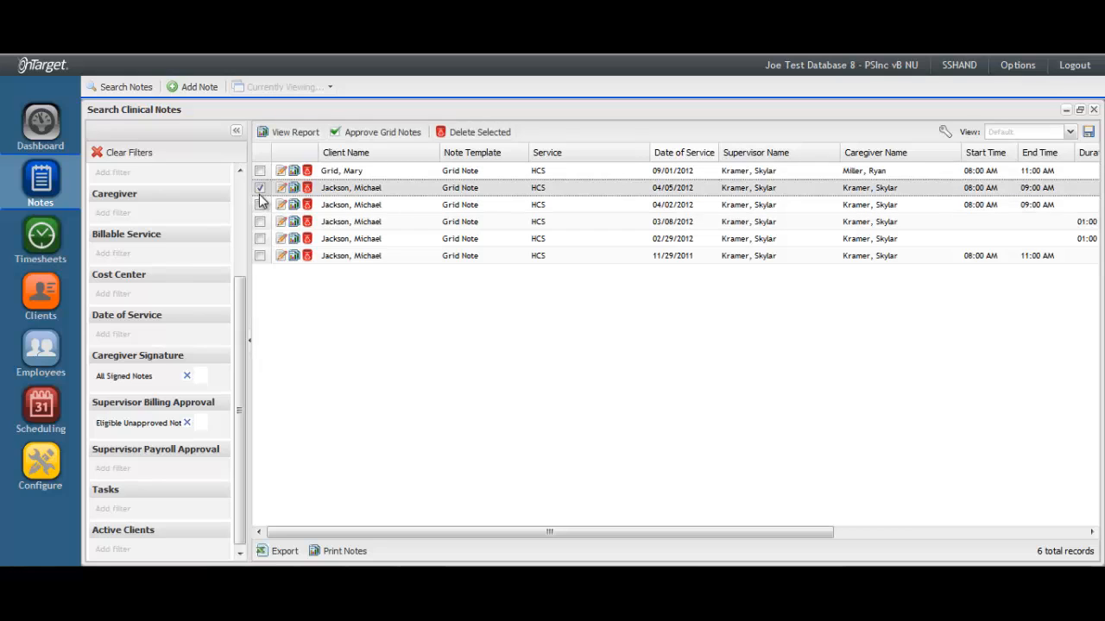
left_click(260, 205)
left_click(260, 222)
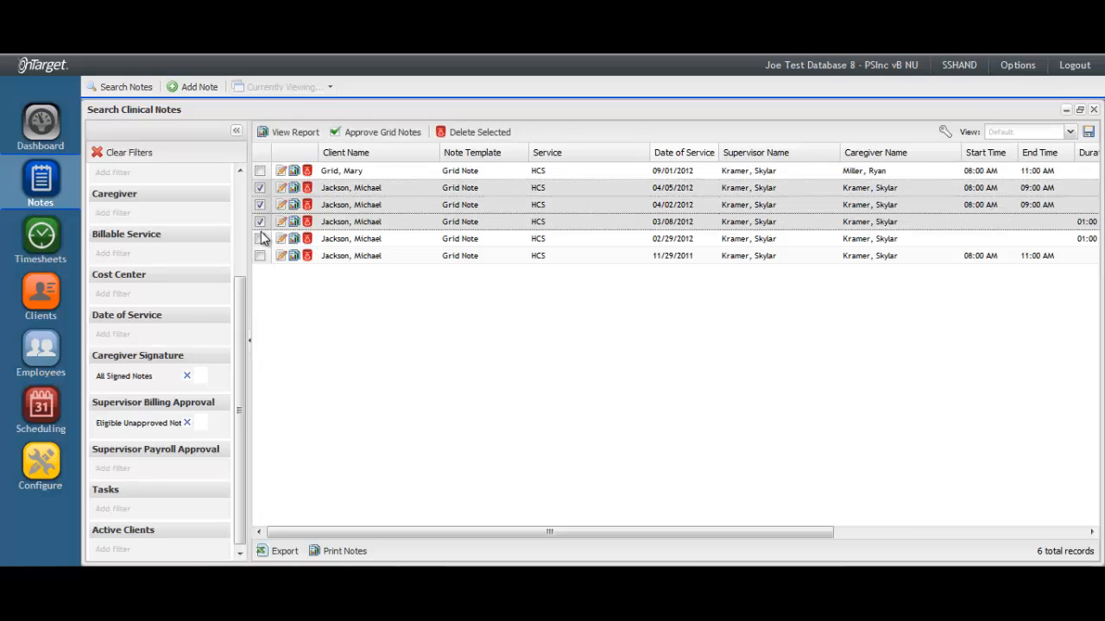
left_click(259, 239)
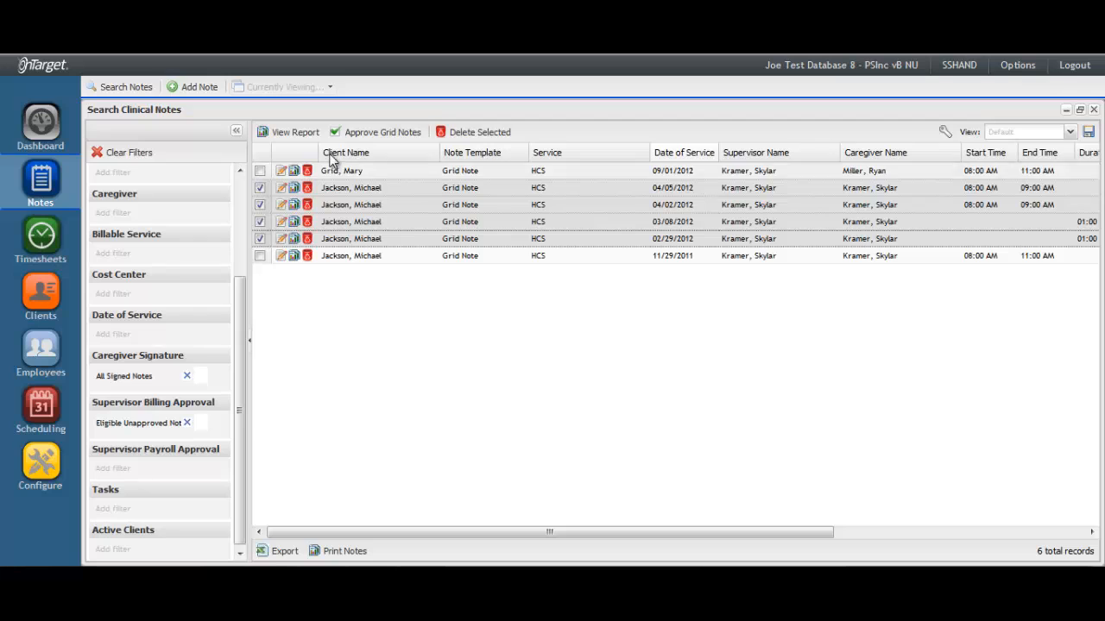
Review their goal grid in a maximized Approve Grid Notes window, then close it without approving
left_click(420, 143)
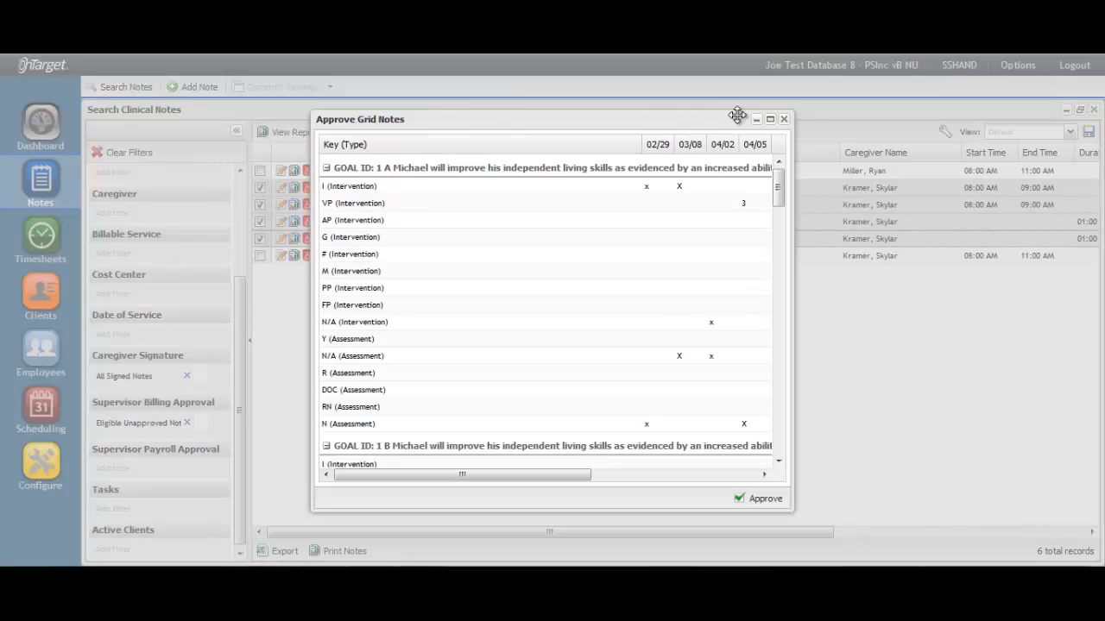
left_click(770, 120)
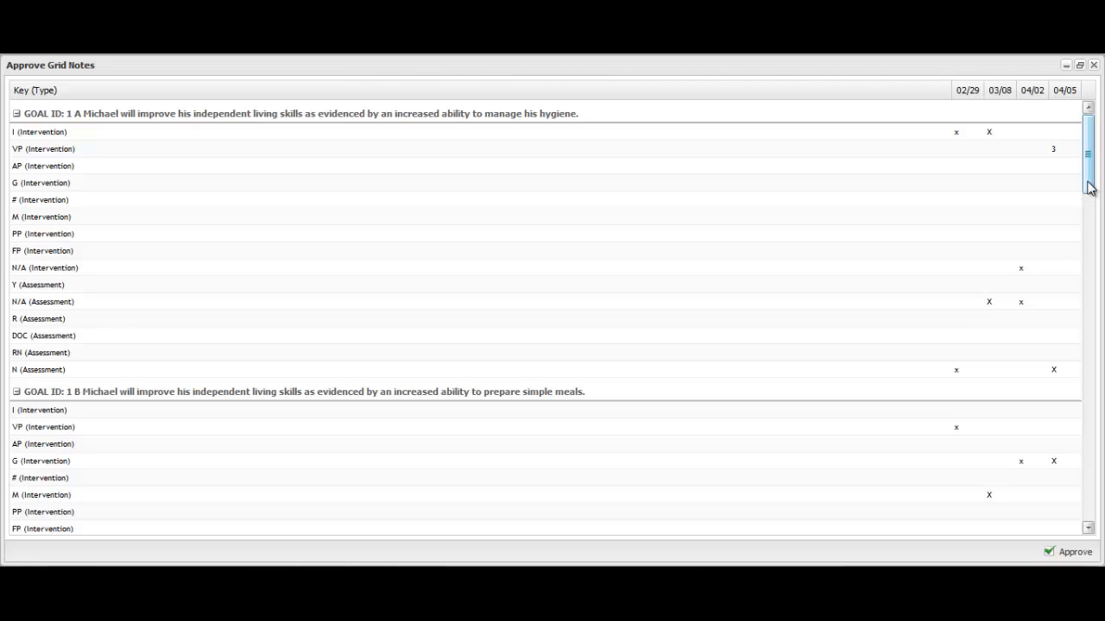
left_click_drag(1089, 188, 1099, 425)
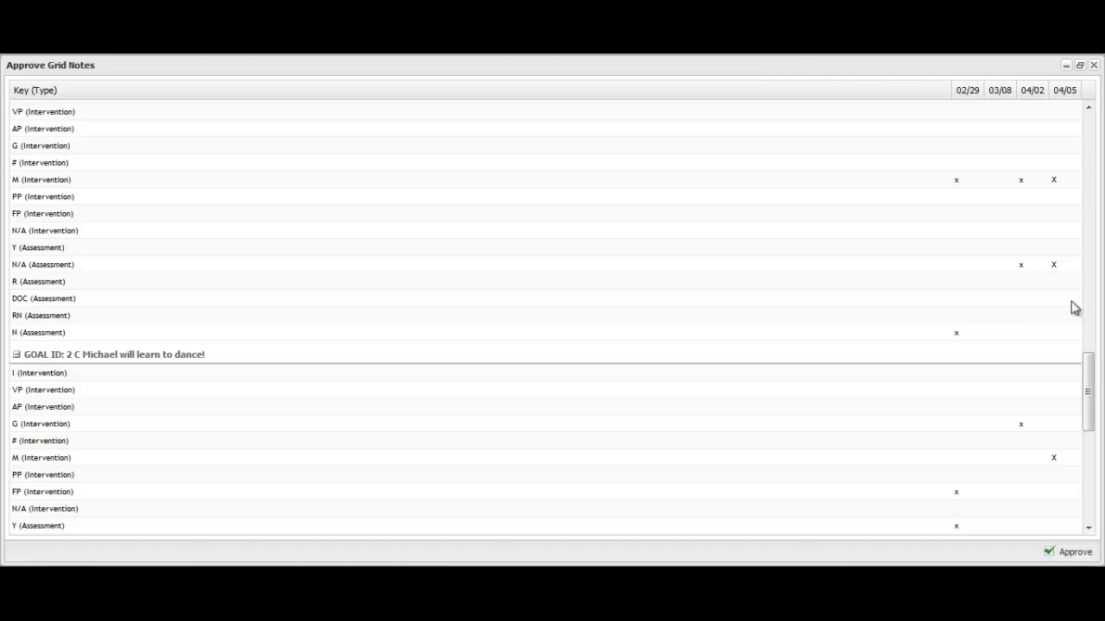
left_click(1094, 66)
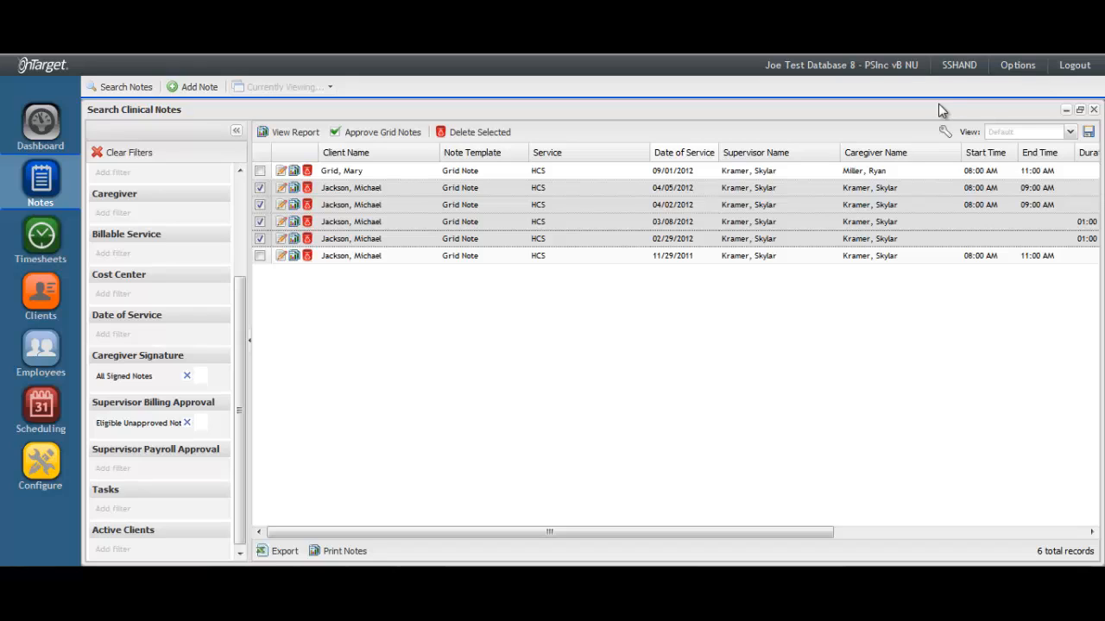
Open the 04/05/2012 note and start a new task from its Tasks section
left_click(464, 195)
double_click(464, 190)
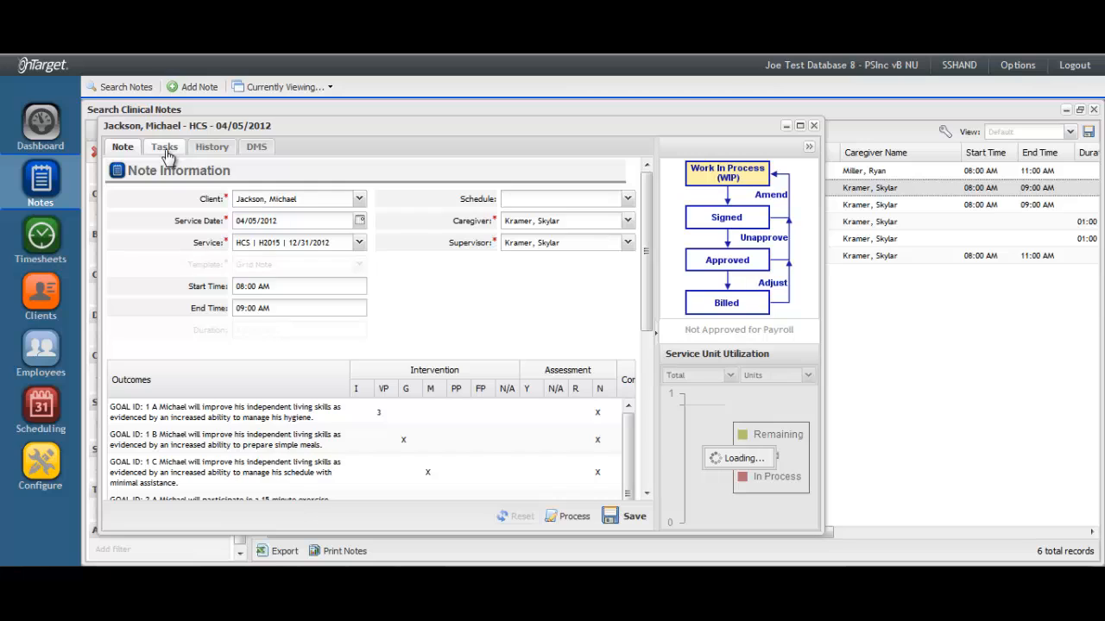
left_click(165, 148)
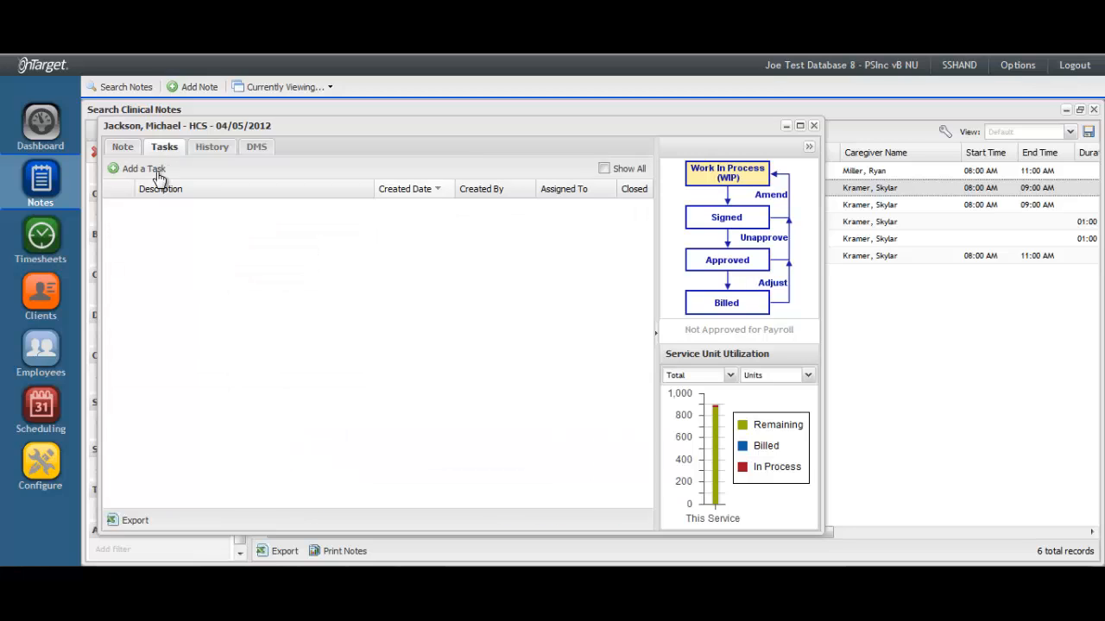
left_click(151, 177)
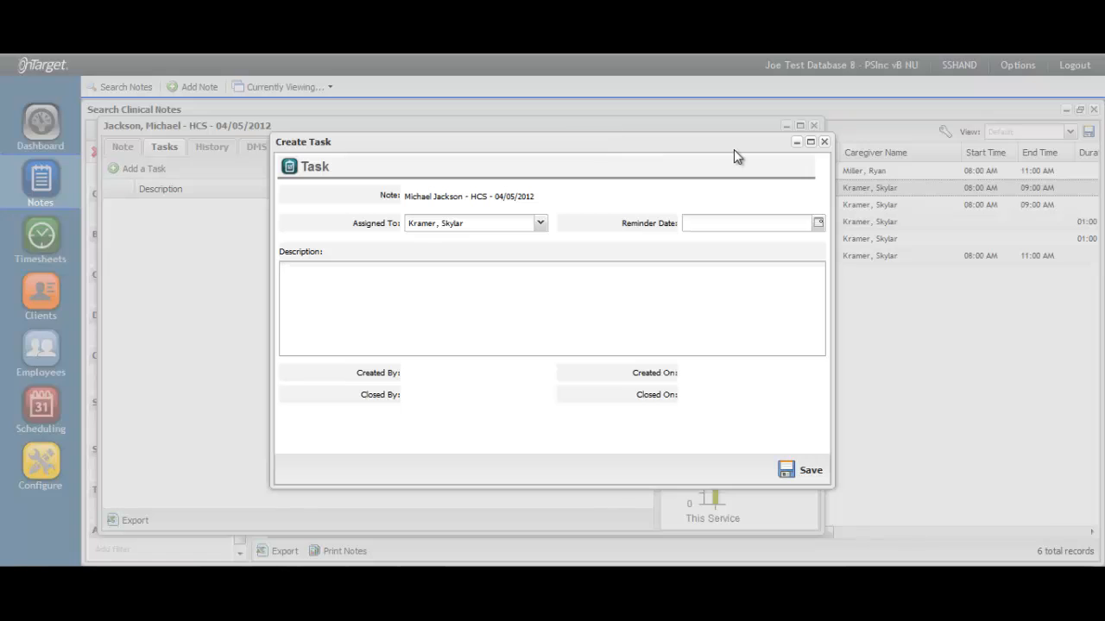
Discard the unsaved task without saving and close the 04/05/2012 note
left_click(822, 143)
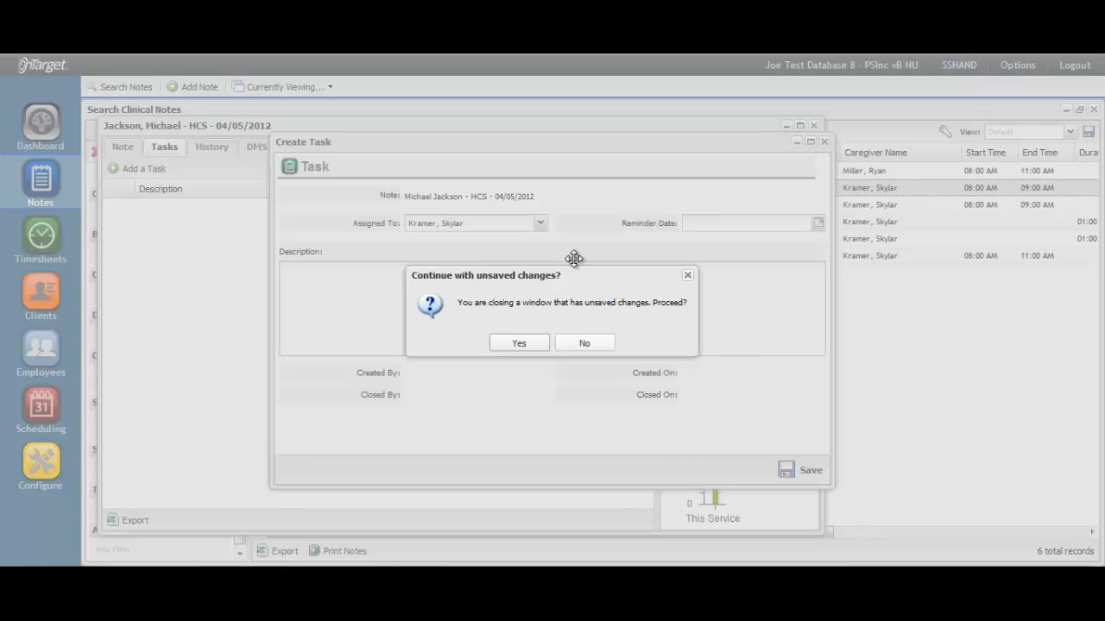
left_click(514, 342)
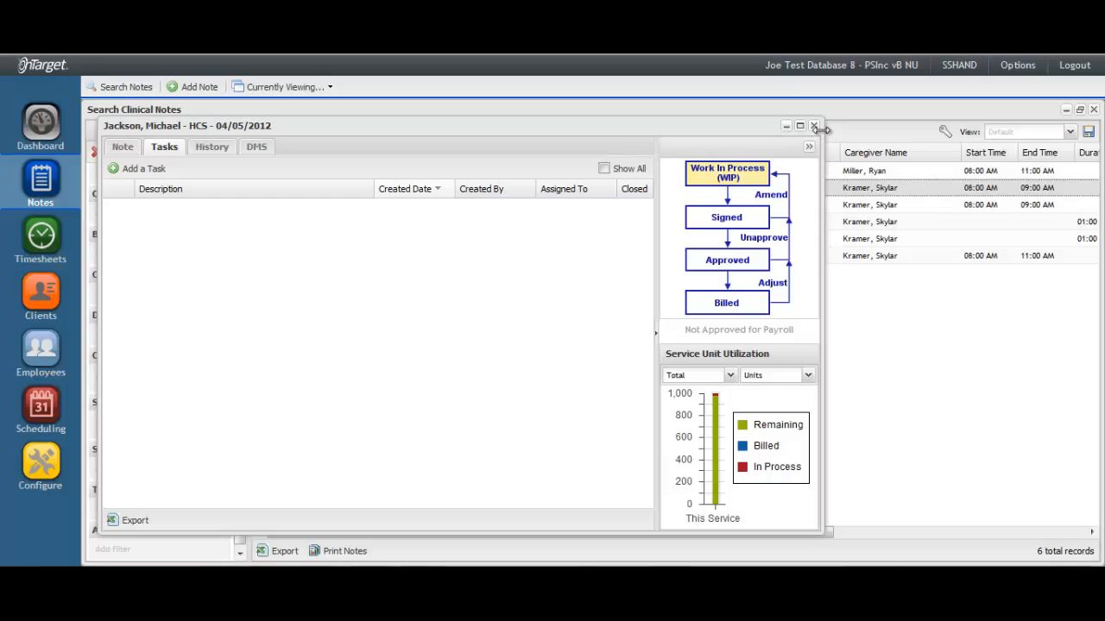
left_click(815, 126)
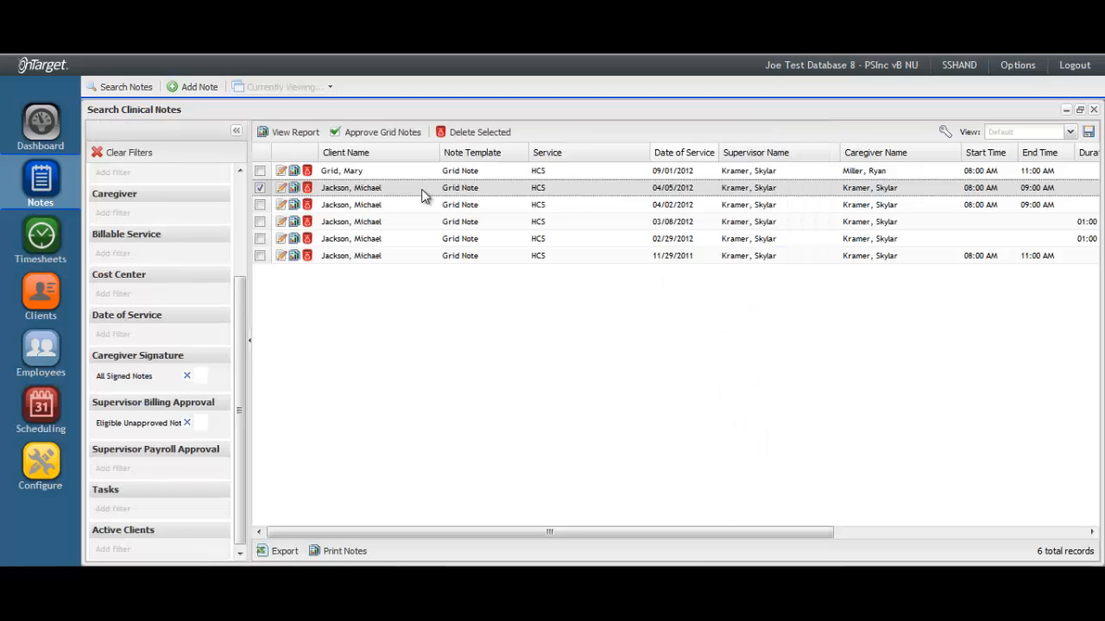
Unmark the 04/05/2012 note and mark the 03/08/2012 and 02/29/2012 notes instead
left_click(263, 191)
left_click(260, 222)
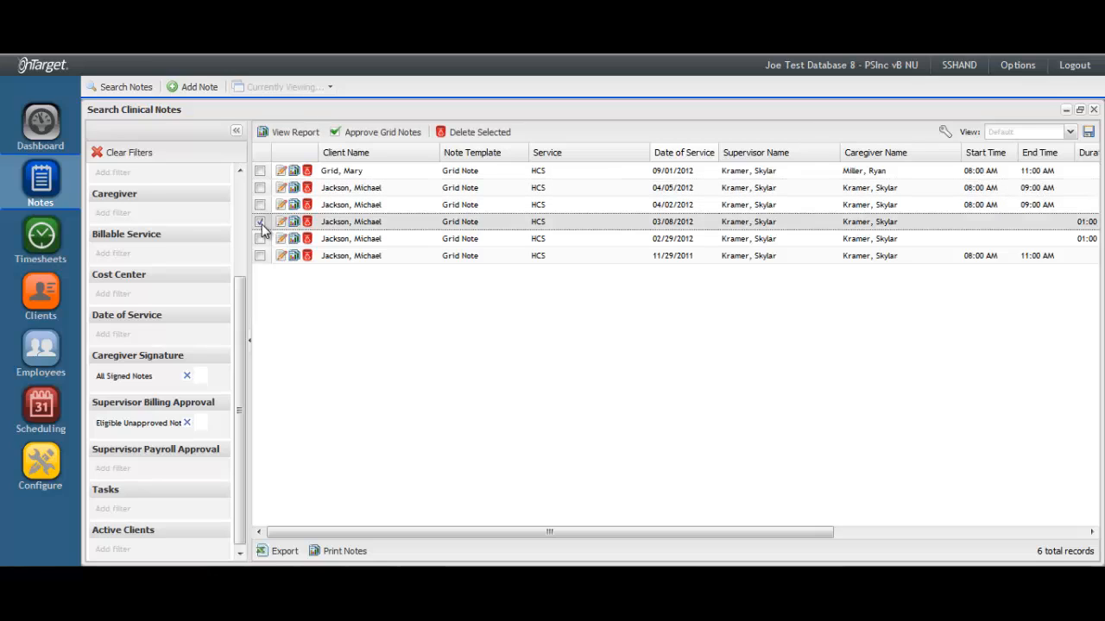
left_click(261, 238)
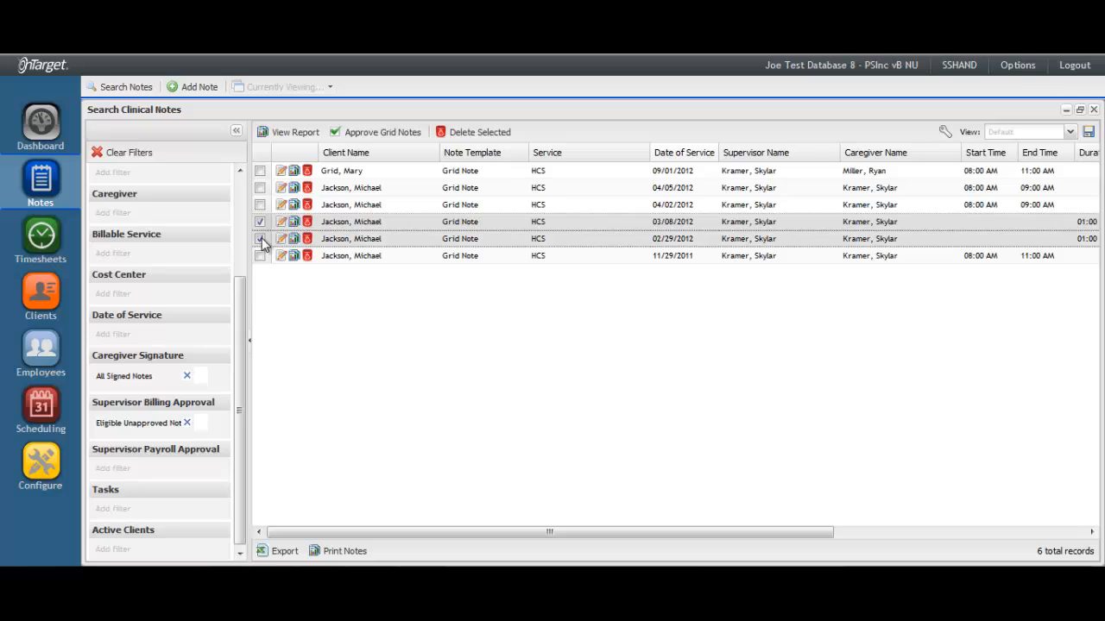
Review the two notes' grid entries in a maximized Approve Grid Notes window, then close it
left_click(395, 138)
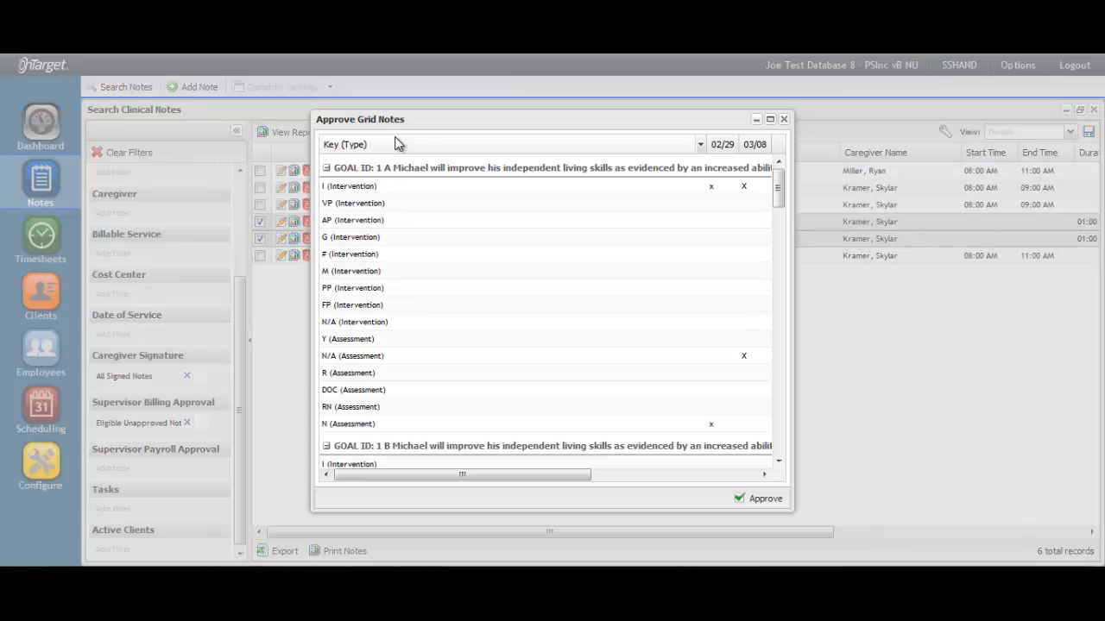
left_click(771, 123)
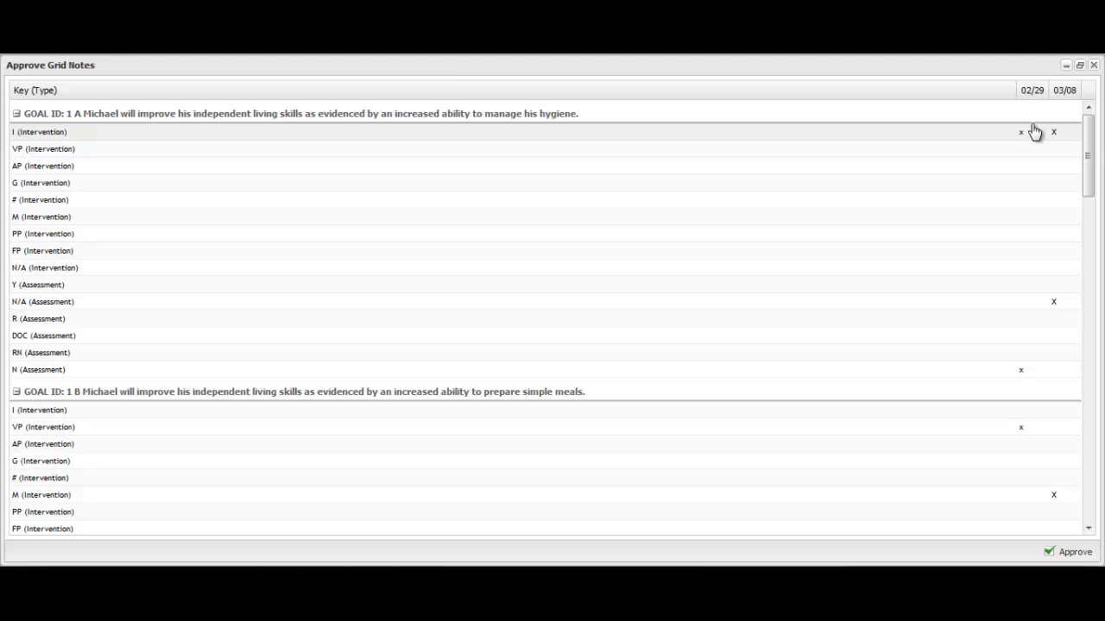
left_click(1068, 66)
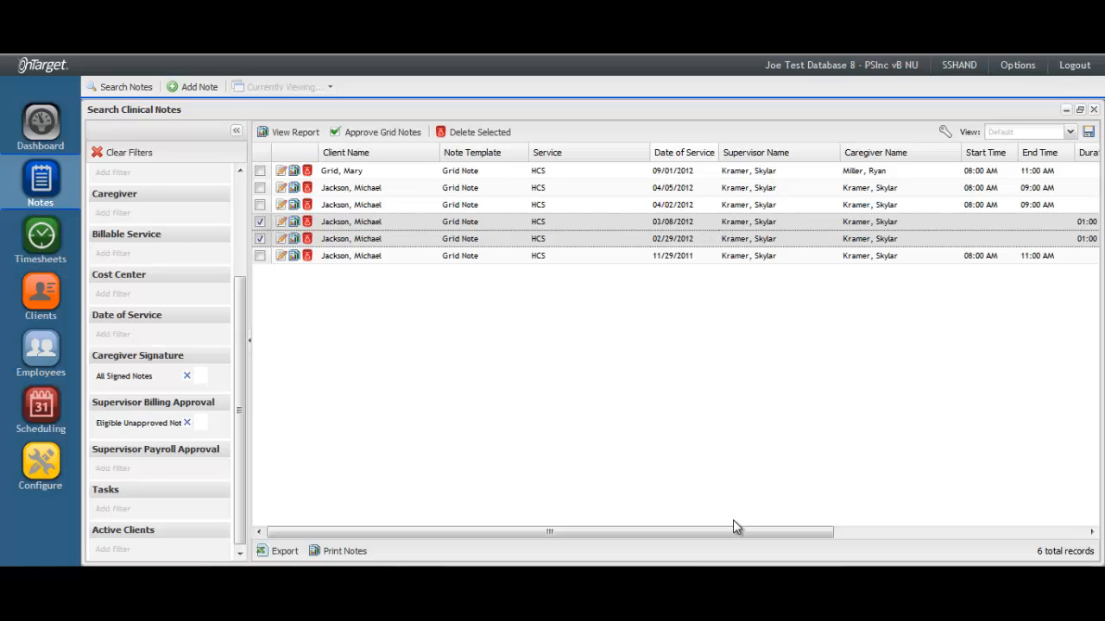
Check the sign dates, then reopen Approve Grid Notes maximized for the 02/29 and 03/08 notes
left_click_drag(734, 532, 929, 547)
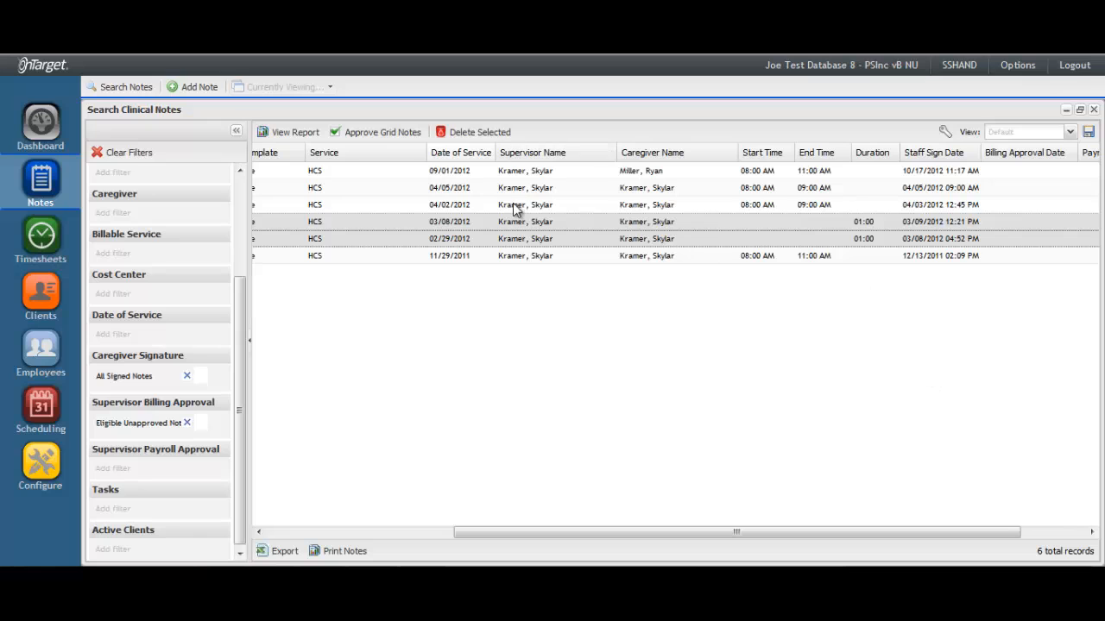
left_click(382, 133)
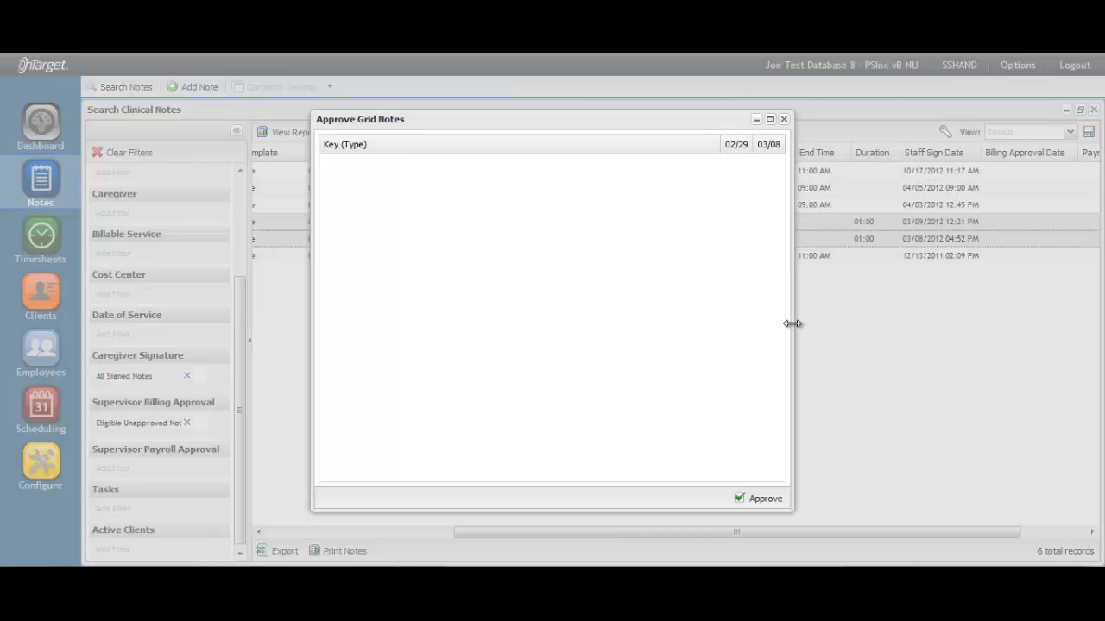
left_click(771, 121)
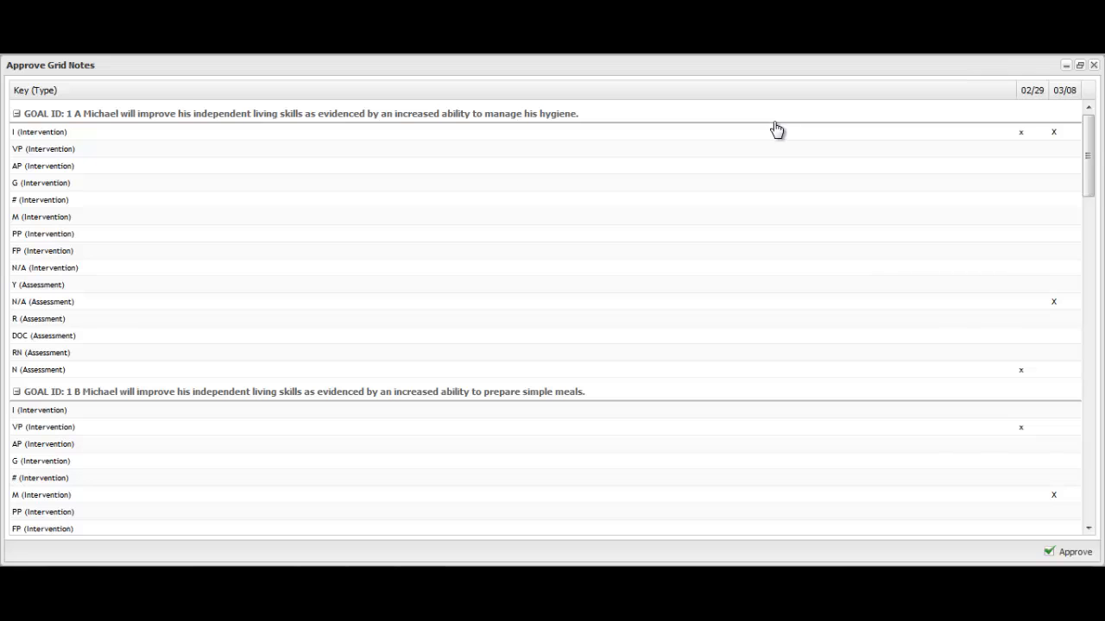
Approve both notes for Billing and Payroll, signing with the signature password
left_click(1064, 557)
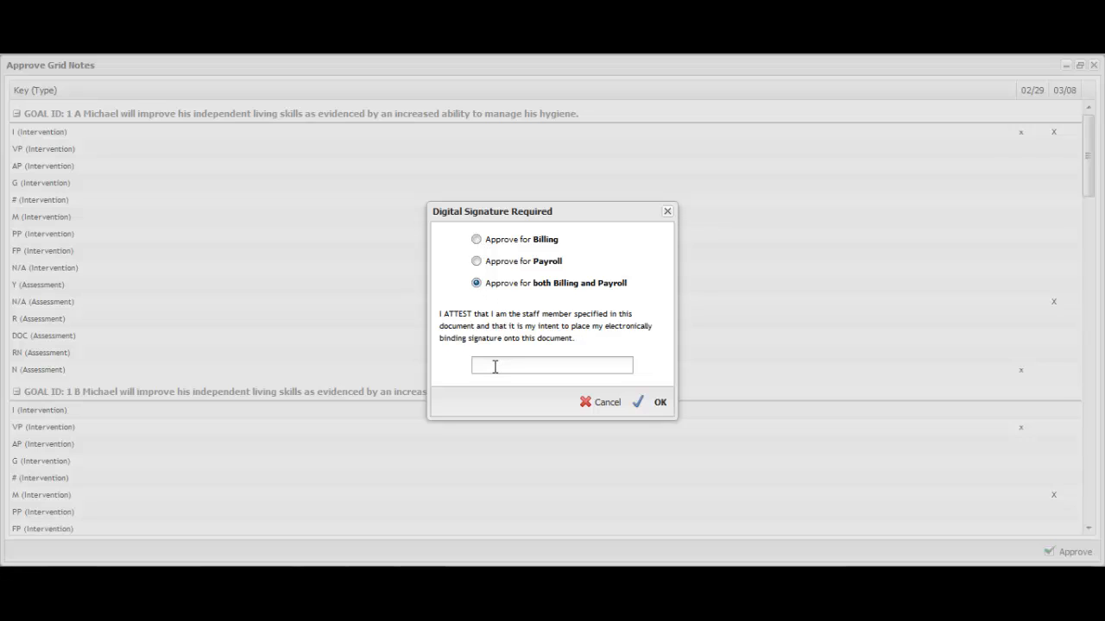
type("••••••••••")
left_click(650, 402)
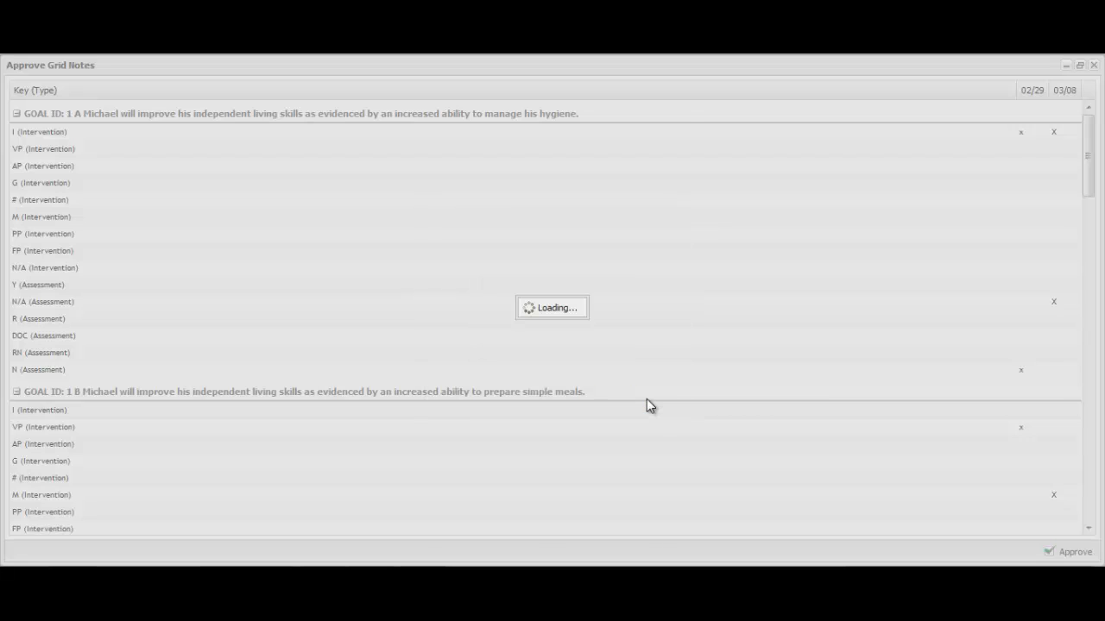
left_click(547, 373)
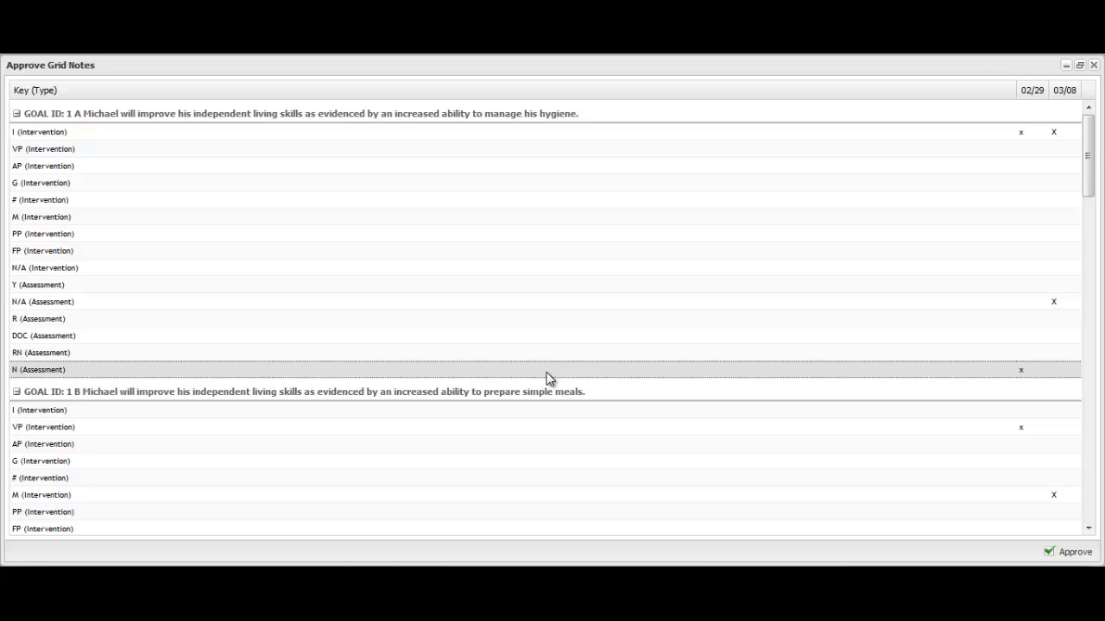
Close the approval review and view the 04/04/2012 note's stored documents on its DMS tab
left_click(1093, 65)
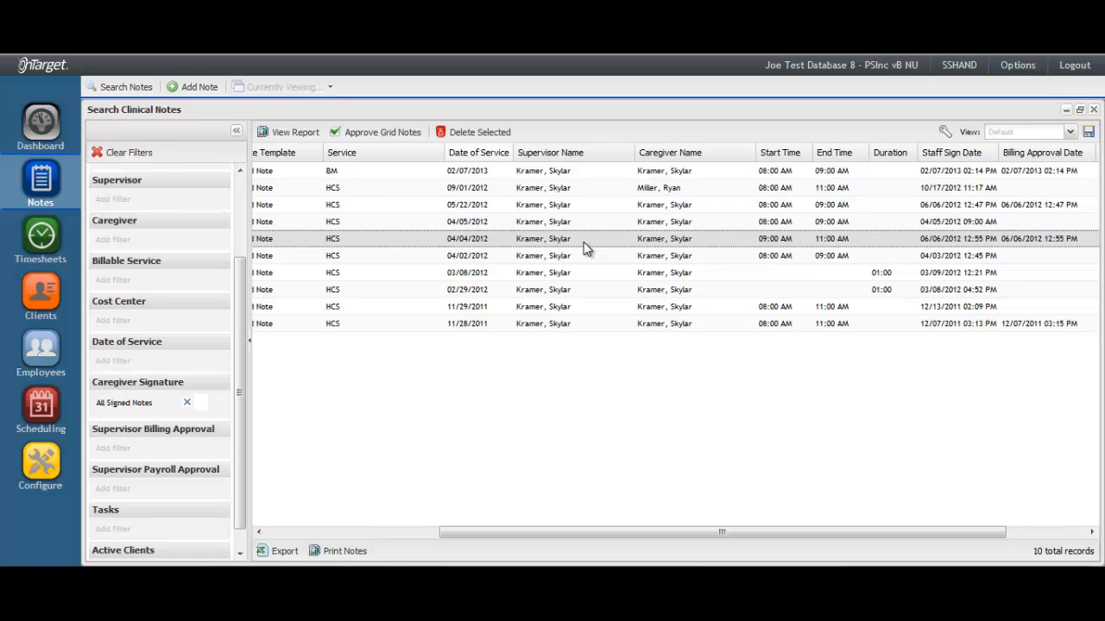
double_click(584, 243)
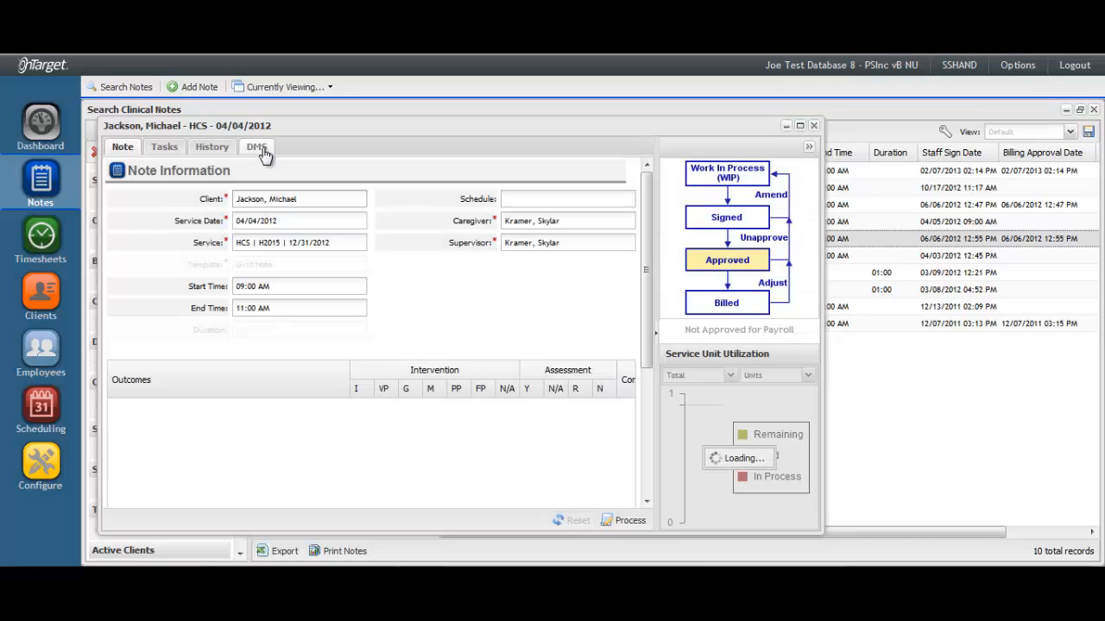
left_click(261, 147)
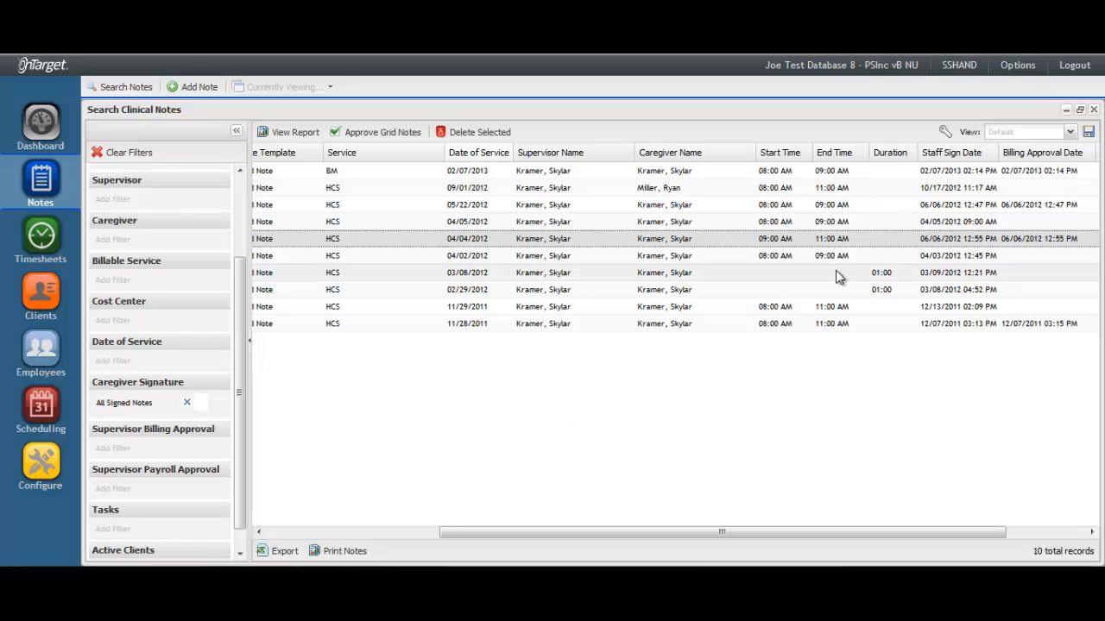
Open the Contact Support form via Options > Support
left_click(1017, 66)
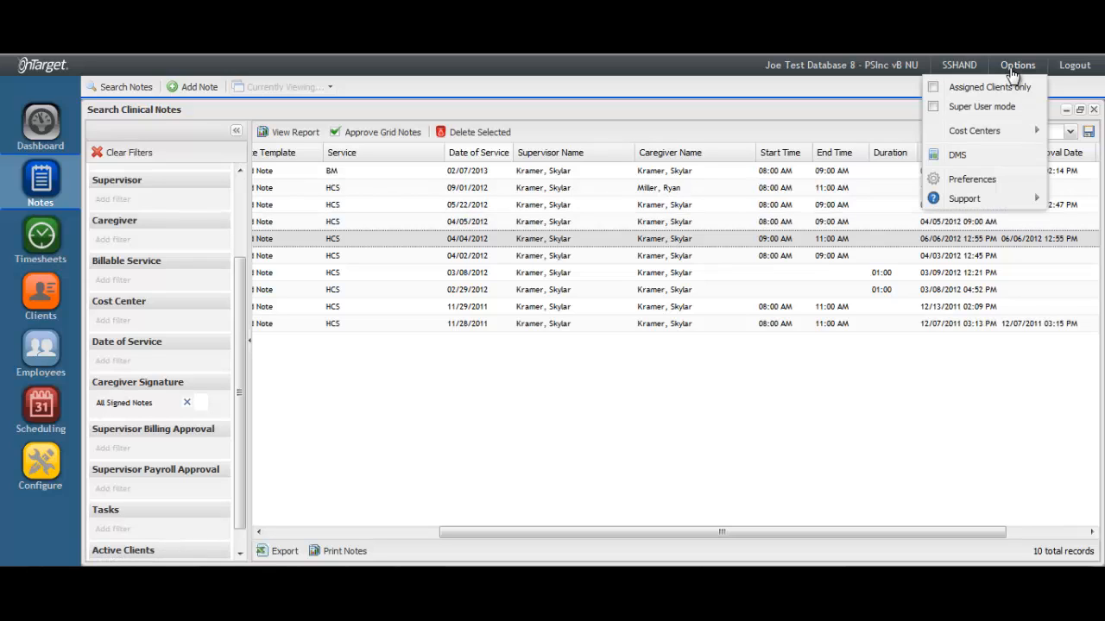
mouse_move(971, 201)
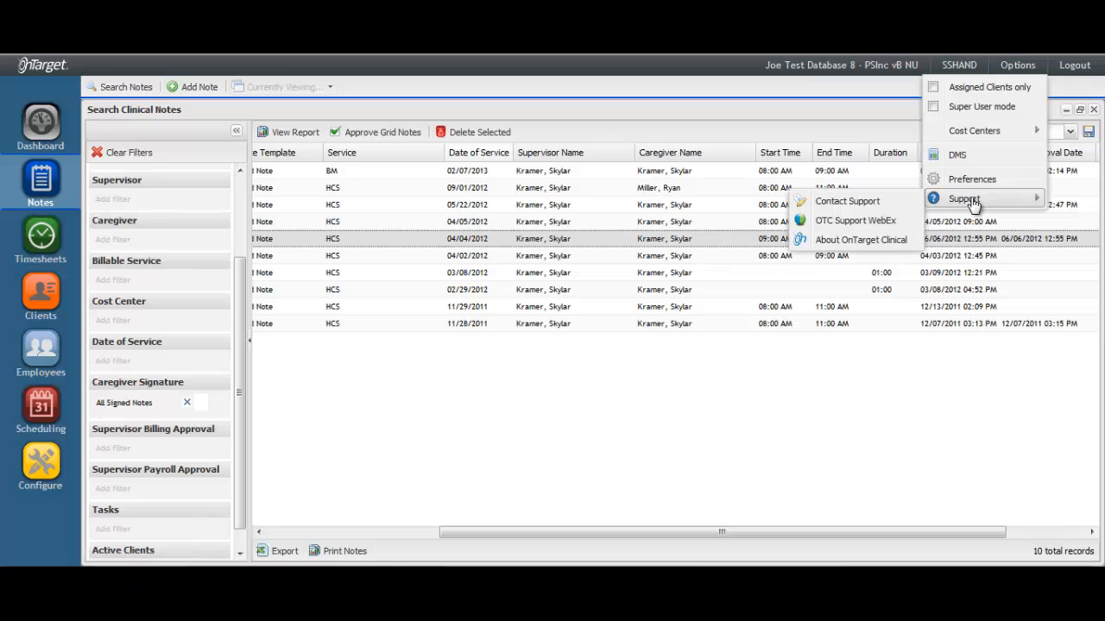
left_click(870, 207)
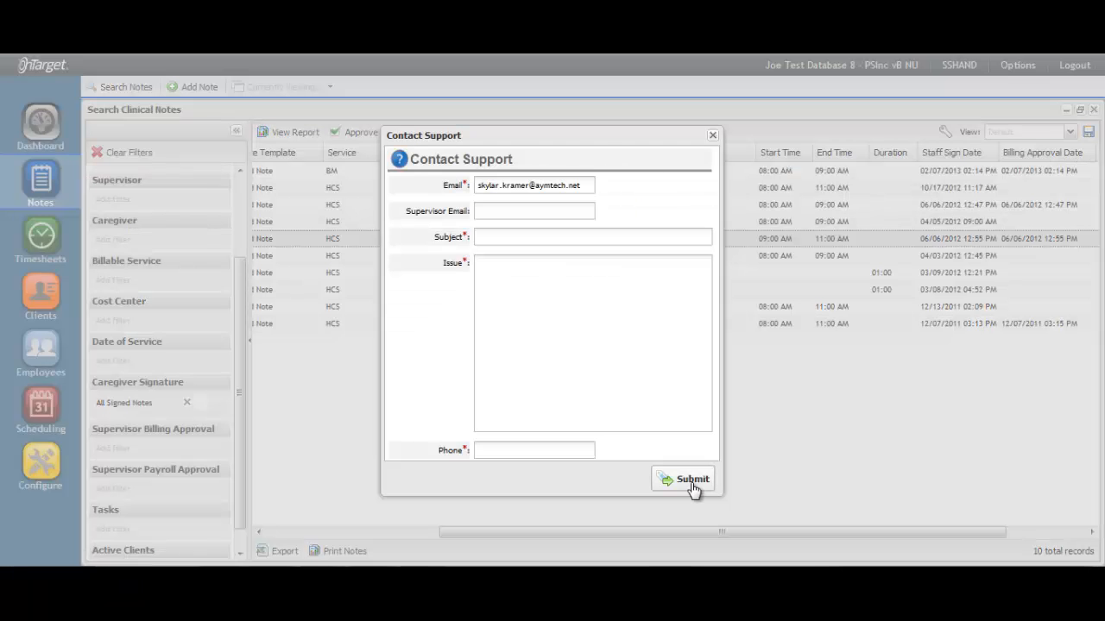